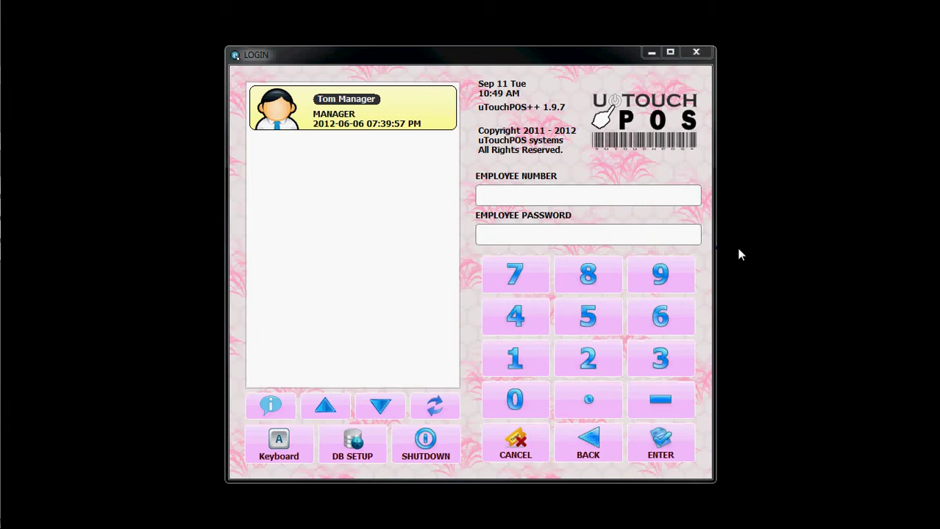
Log in to uTouchPOS as employee 1 with the password
left_click(631, 196)
type("1")
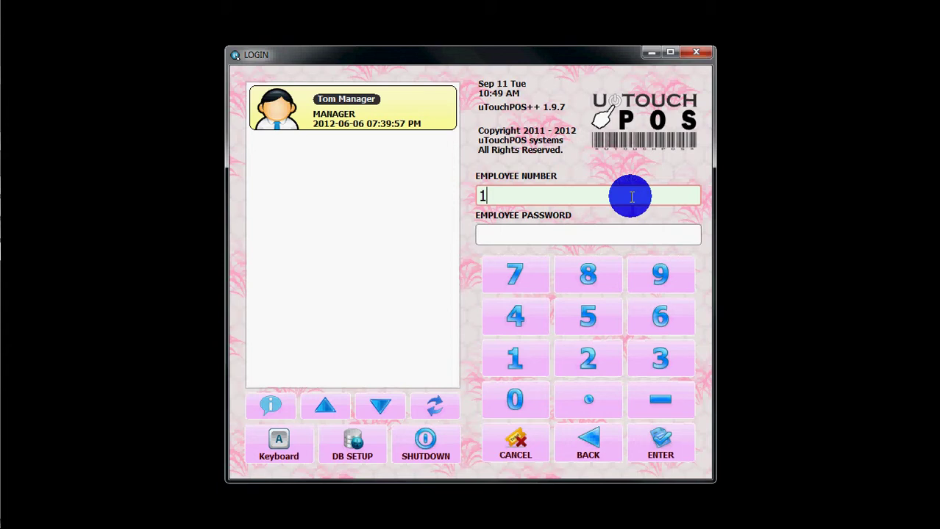
key("Tab")
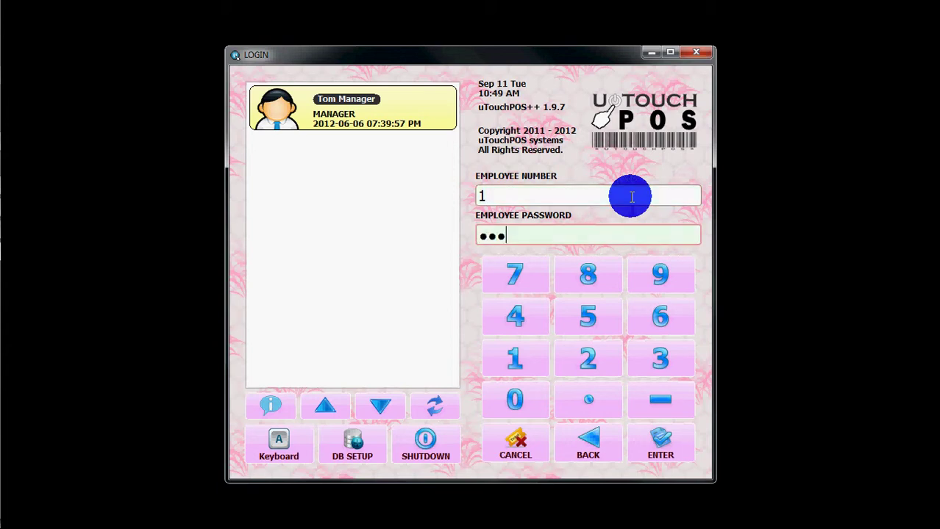
key("Return")
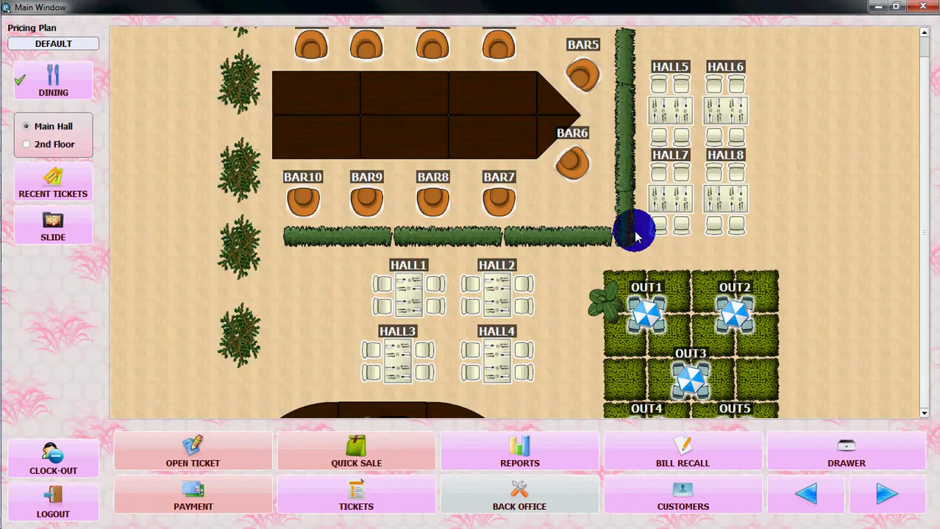
Enter Back Office, passing the permission check with employee 1's code and password
left_click(510, 499)
type("1")
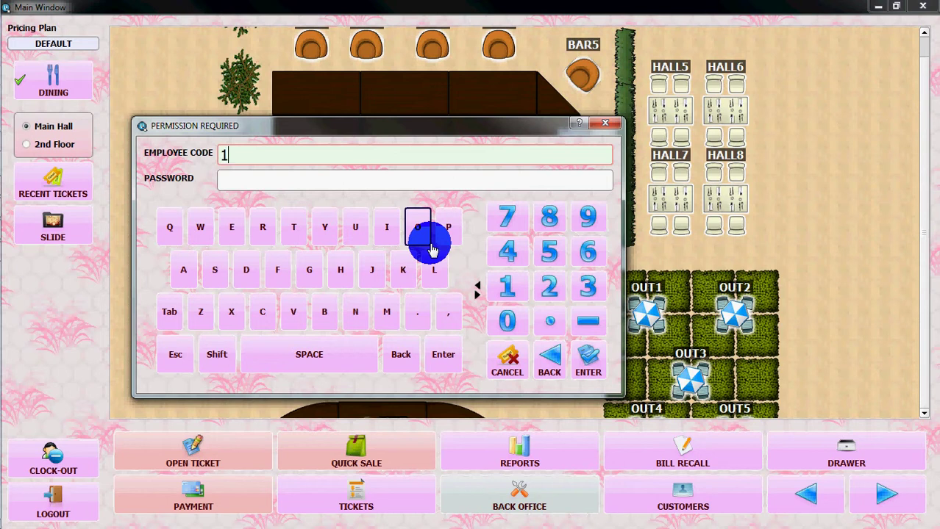
key("Return")
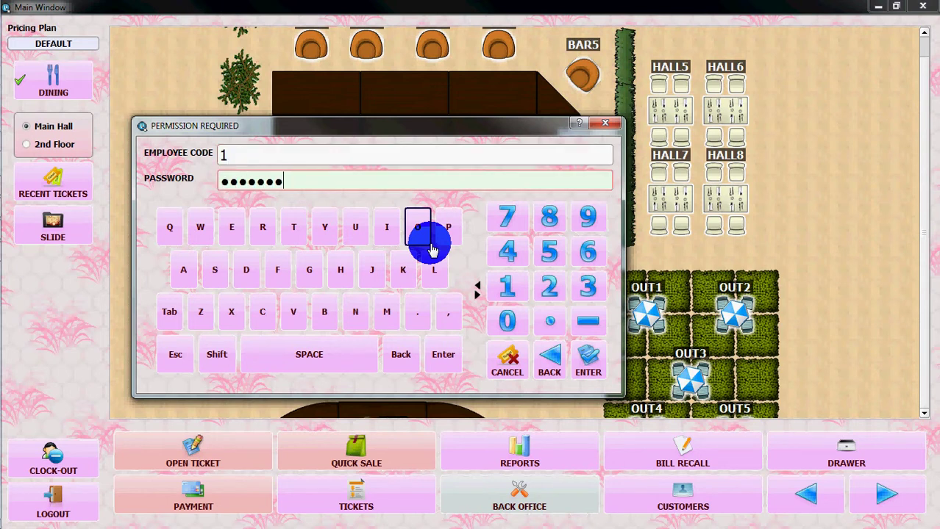
key("Return")
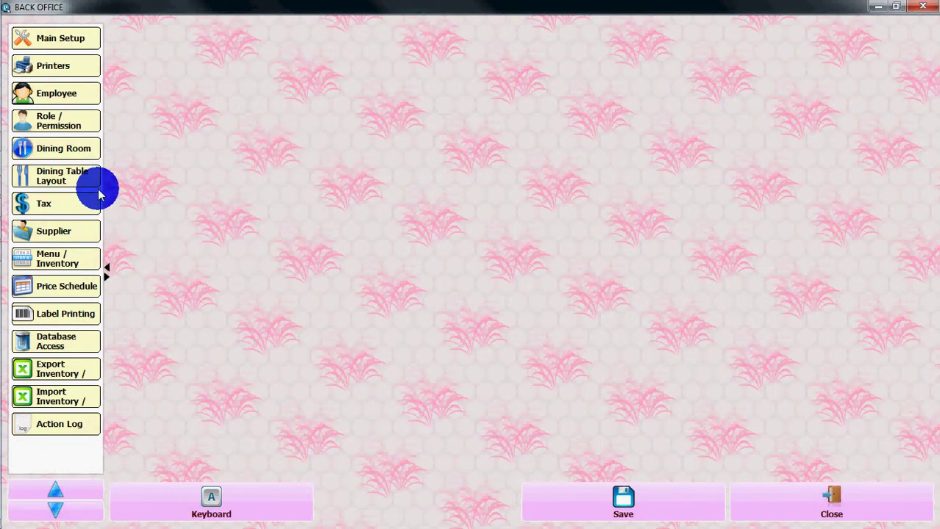
Show the Dining Room list under Dining Table Layout, listing Main Hall and 2nd Floor
left_click(60, 182)
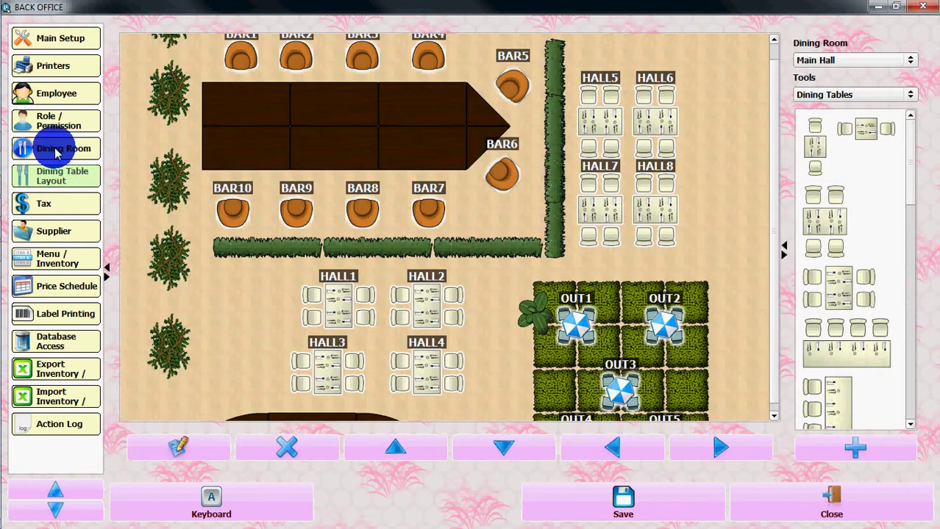
left_click(52, 145)
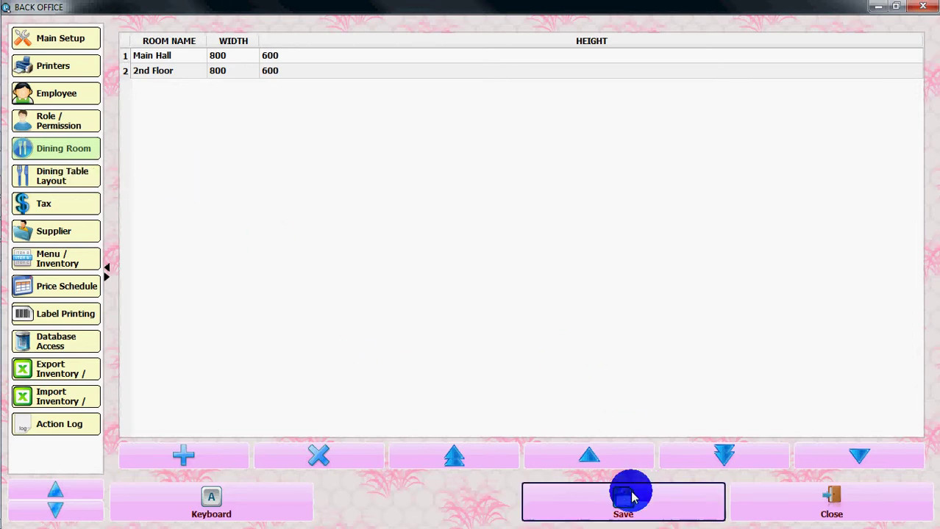
Add a '3rd Floor' dining room with width 900 and height 600, and save it
left_click(168, 457)
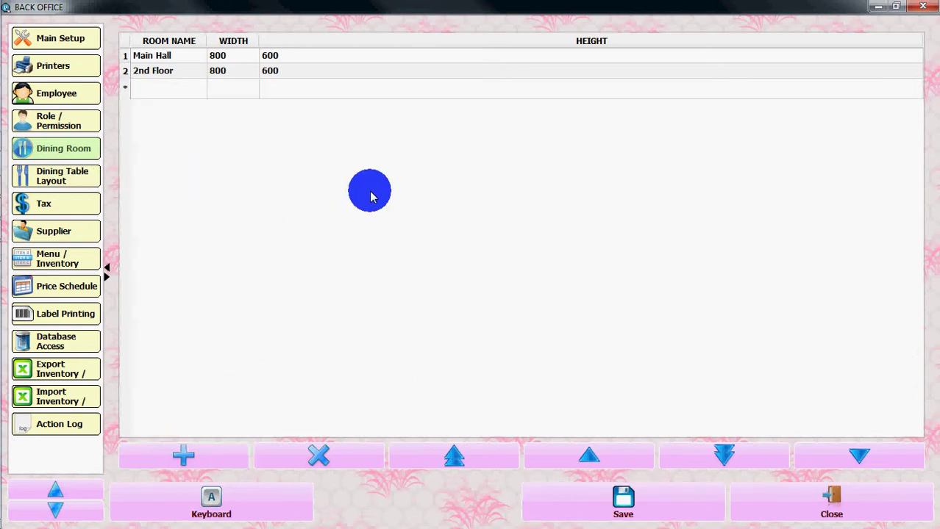
left_click(157, 88)
type("3rd Floor")
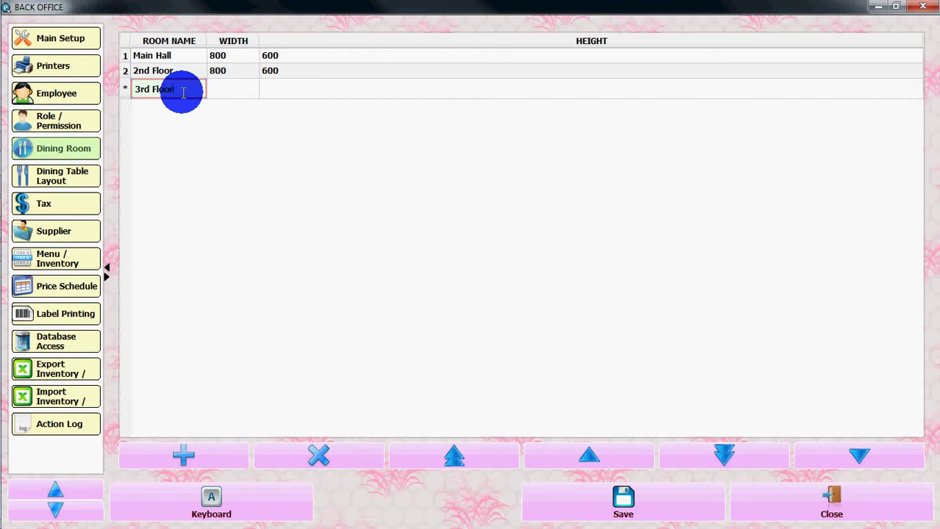
key("Tab")
type("900")
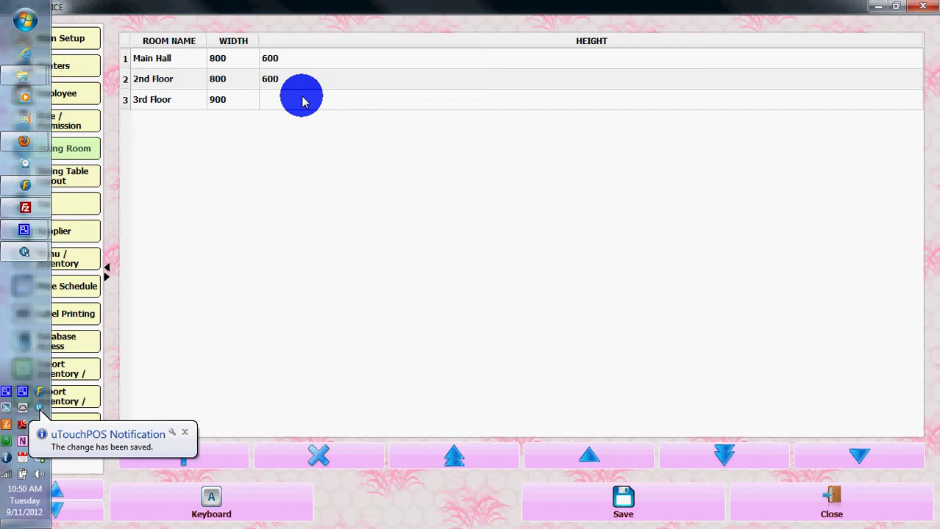
left_click(301, 100)
type("600")
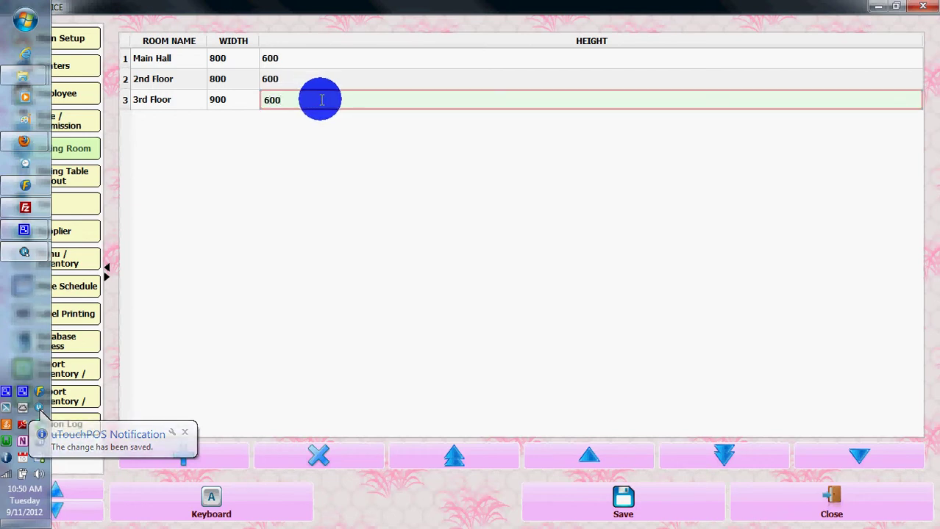
left_click(479, 456)
left_click(604, 494)
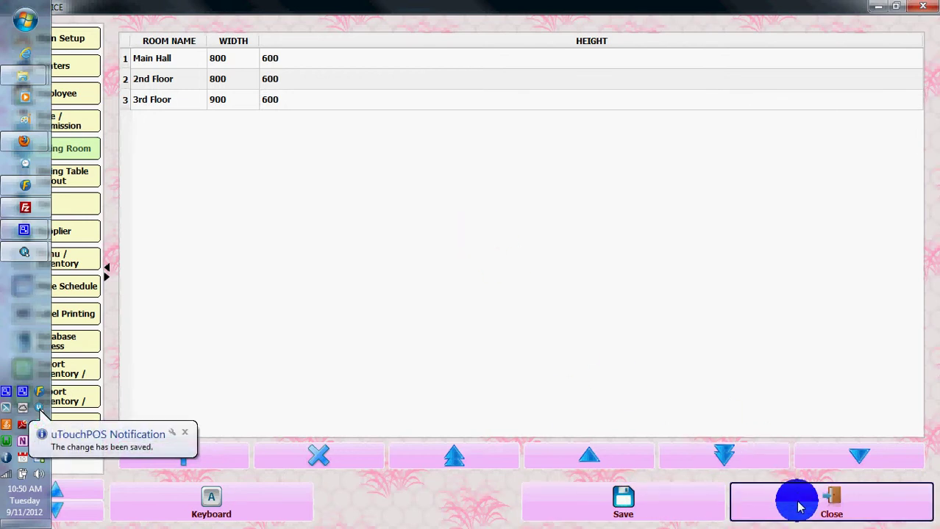
left_click(187, 438)
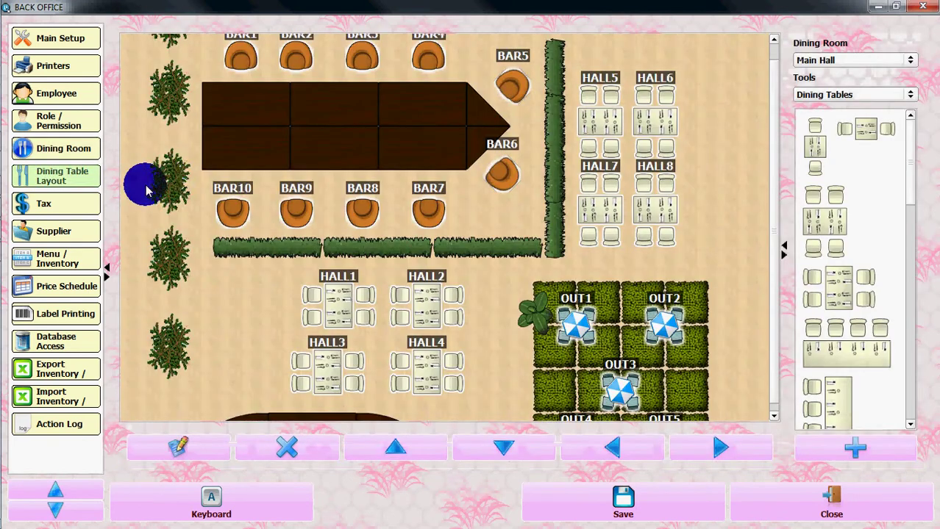
Switch the table layout editor to the empty 3rd Floor room
left_click(910, 61)
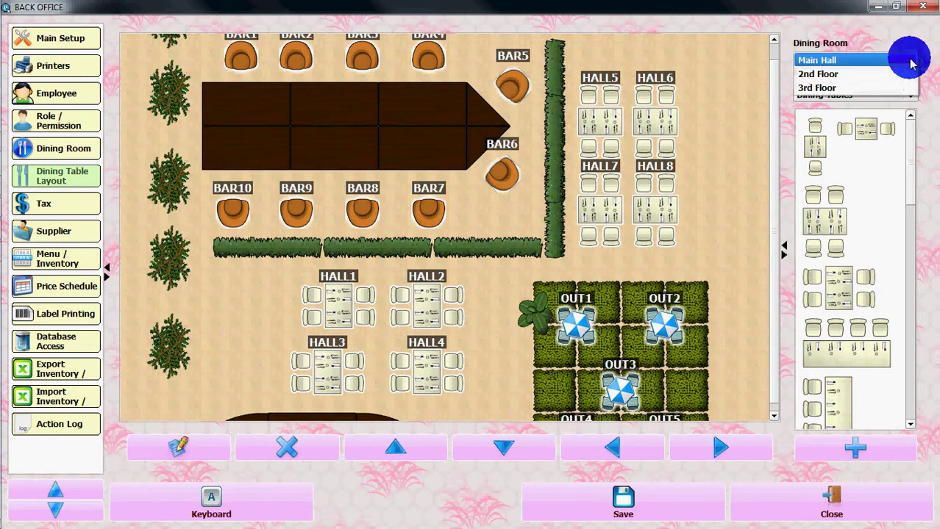
left_click(823, 89)
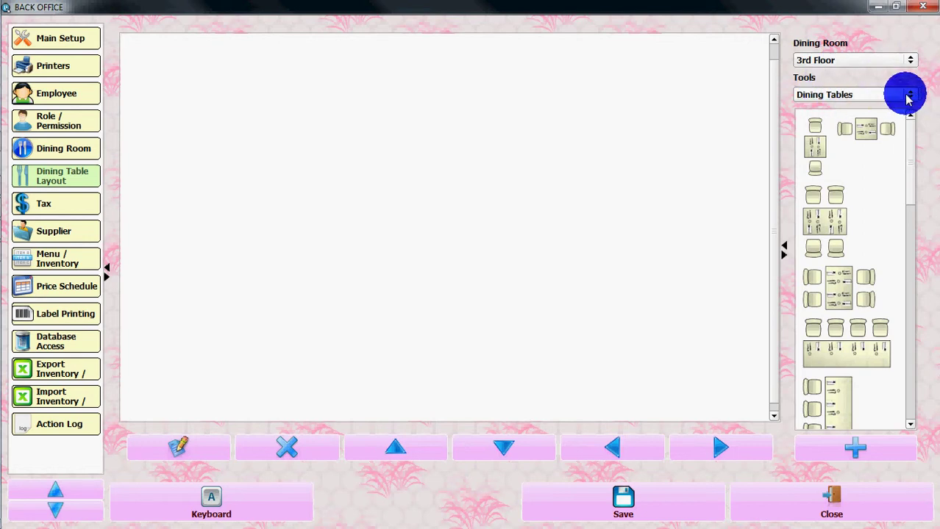
left_click(909, 100)
left_click(845, 89)
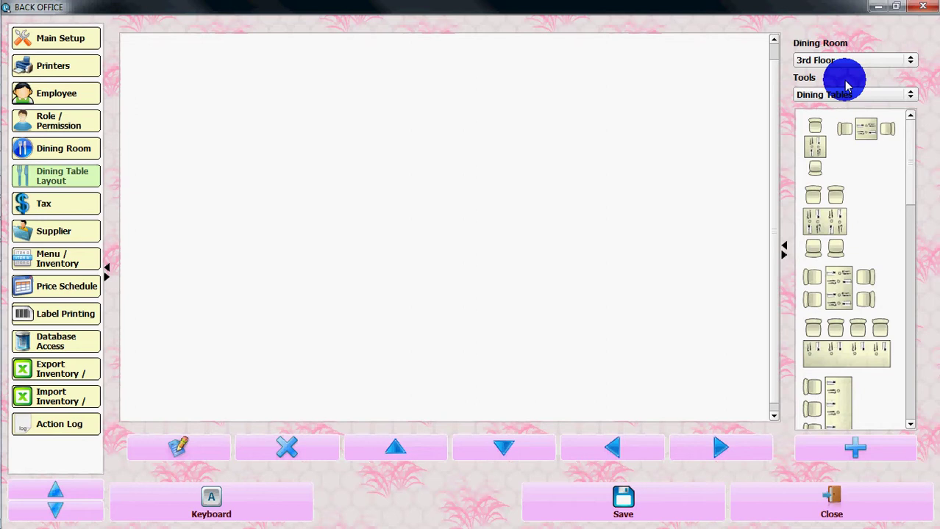
left_click(909, 93)
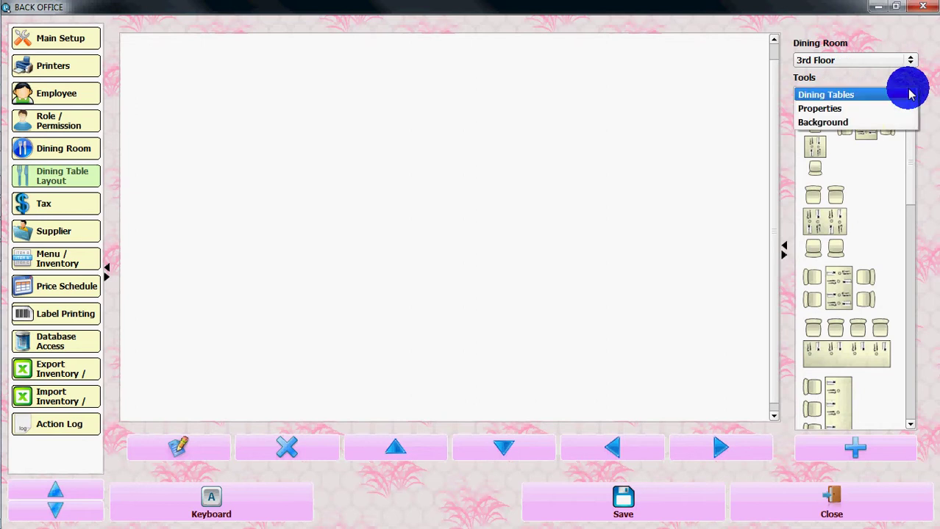
Apply the green patterned background texture to the 3rd Floor layout
left_click(824, 122)
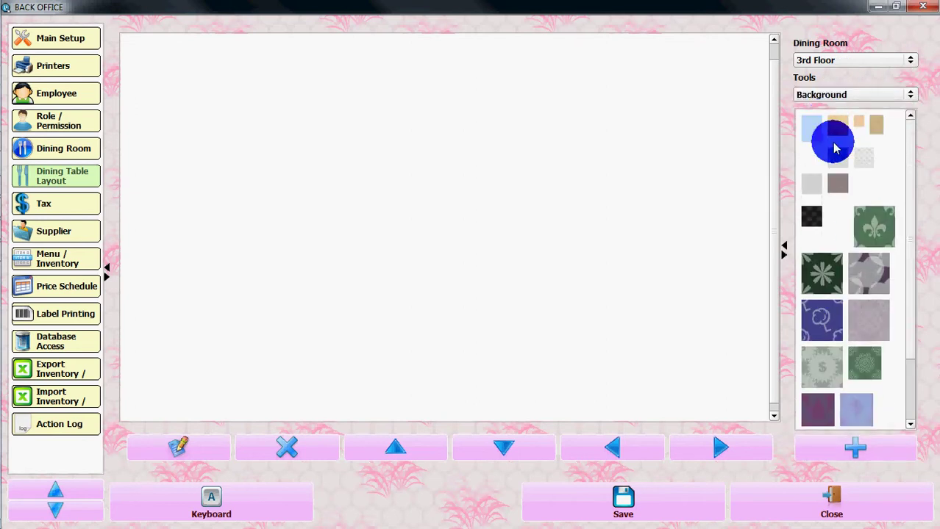
left_click_drag(908, 176, 906, 260)
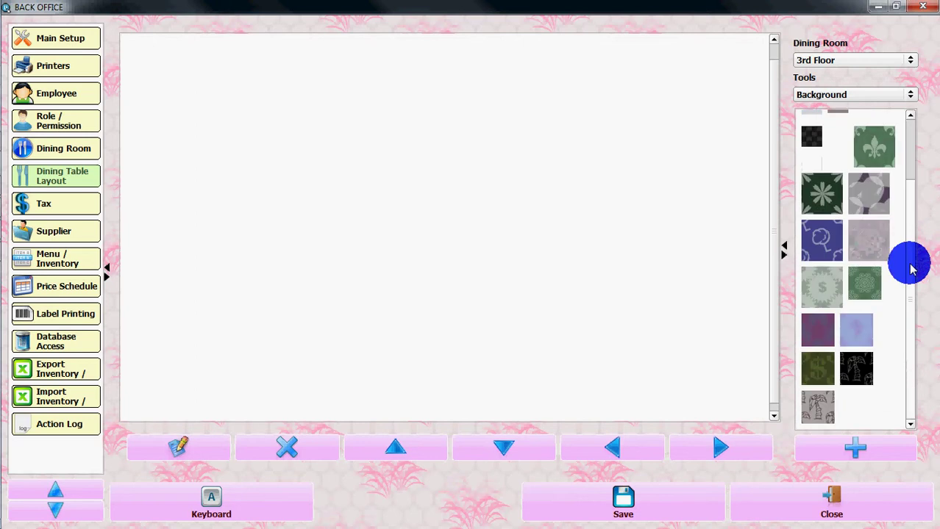
left_click(872, 284)
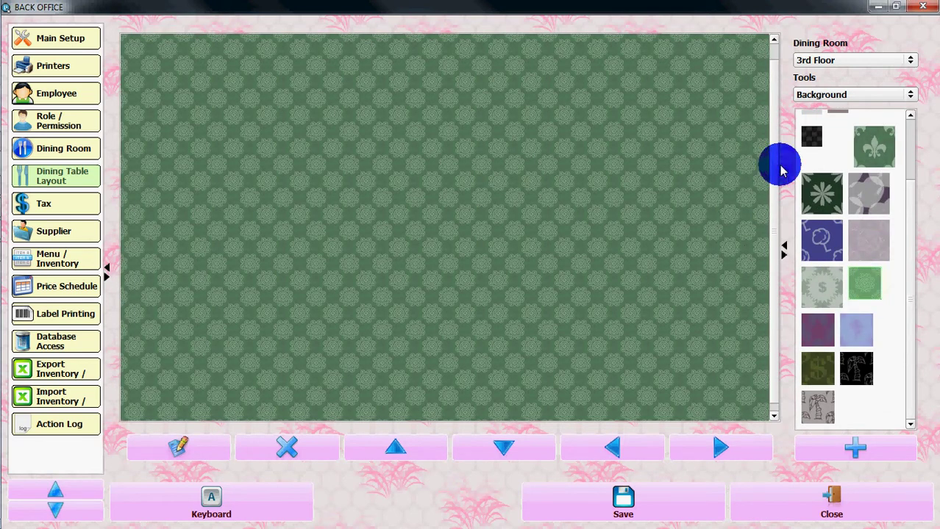
left_click(906, 94)
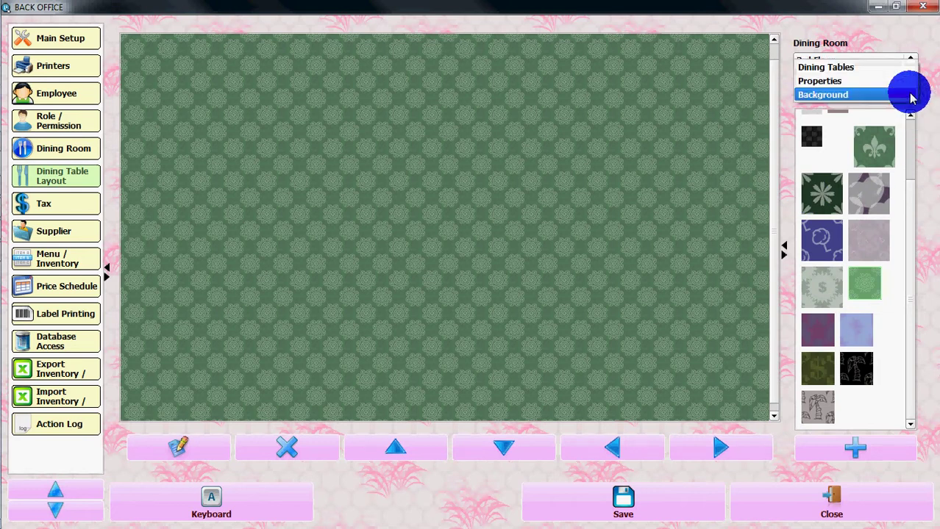
Place two horizontal hedges along the top-left edge of the 3rd Floor
left_click(833, 86)
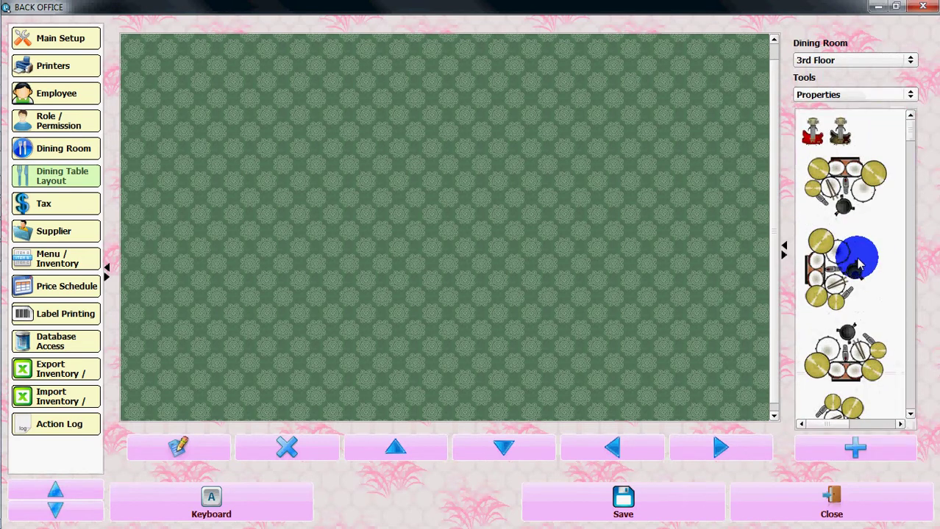
mouse_move(905, 130)
left_mouse_down()
mouse_move(897, 409)
mouse_move(898, 357)
left_mouse_up()
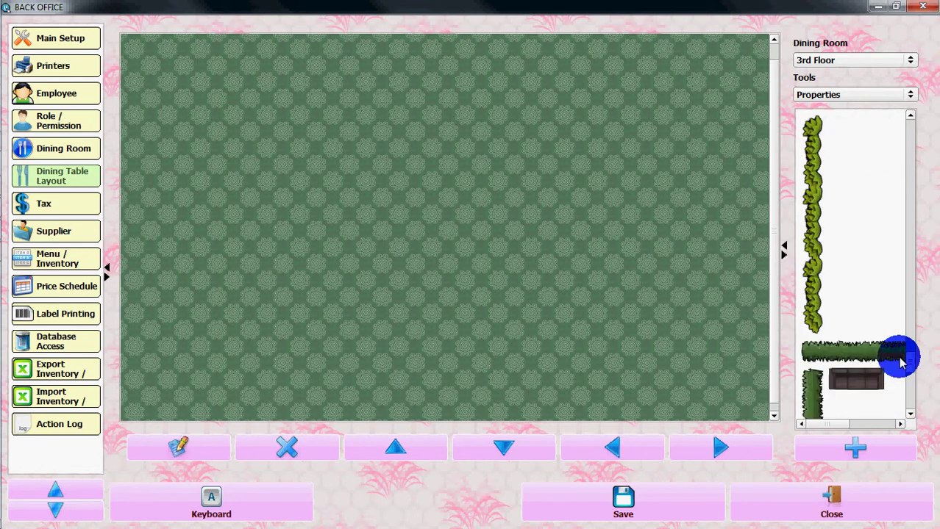
left_click(831, 359)
left_click_drag(486, 220, 153, 54)
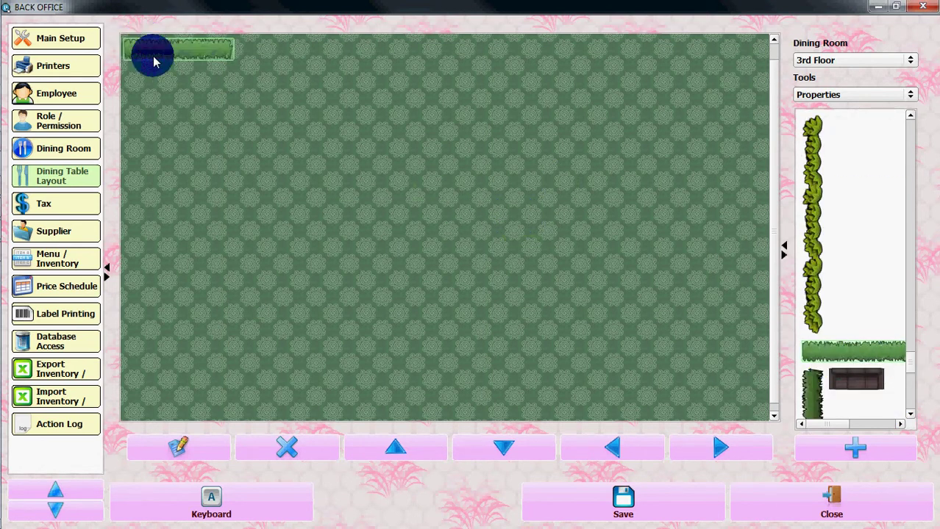
left_click(837, 351)
mouse_move(480, 231)
left_mouse_down()
mouse_move(284, 44)
mouse_move(275, 53)
left_mouse_up()
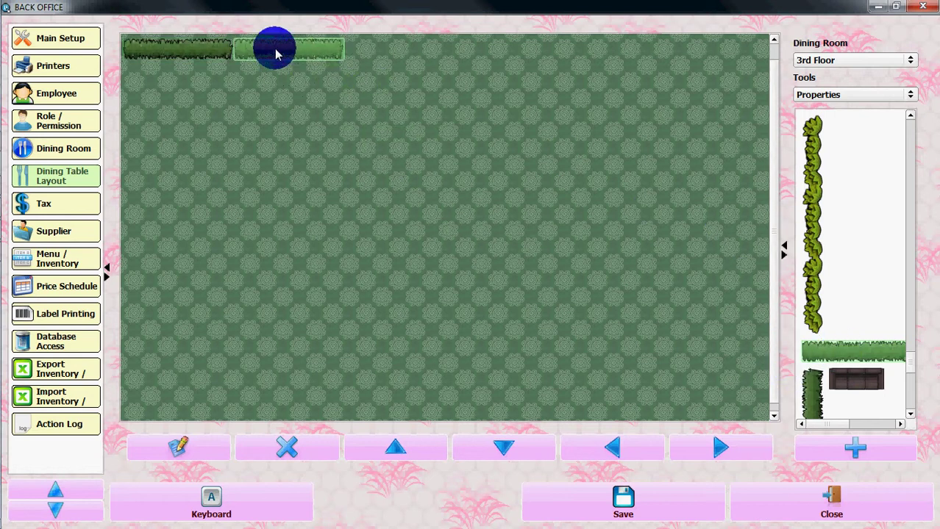
Add a left-edge vertical hedge, a third top hedge, and another vertical hedge below
left_click(816, 287)
mouse_move(449, 294)
left_mouse_down()
mouse_move(199, 131)
mouse_move(127, 134)
left_mouse_up()
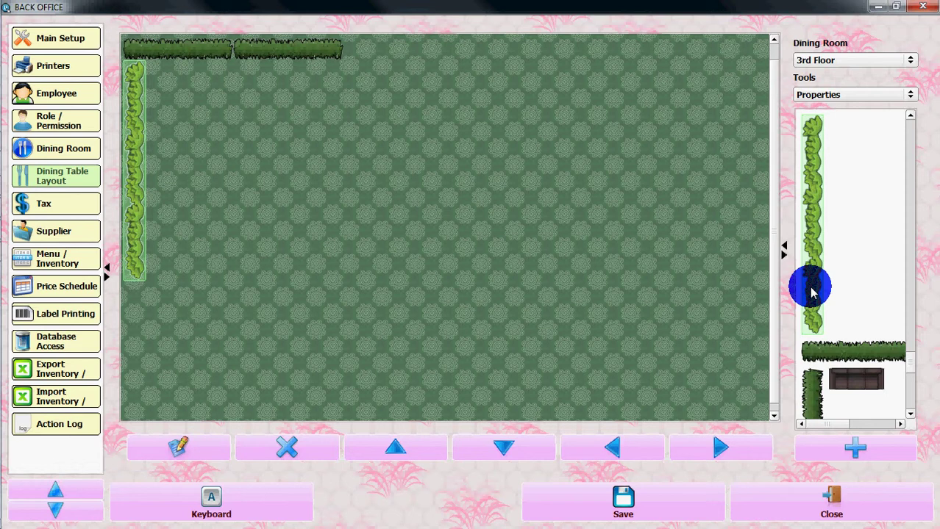
left_click(862, 358)
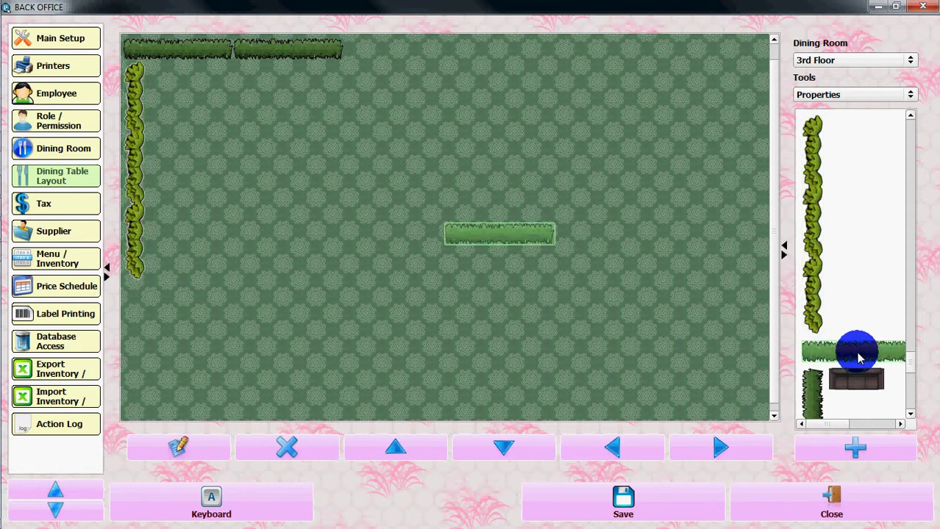
mouse_move(506, 241)
left_mouse_down()
mouse_move(373, 49)
mouse_move(401, 58)
left_mouse_up()
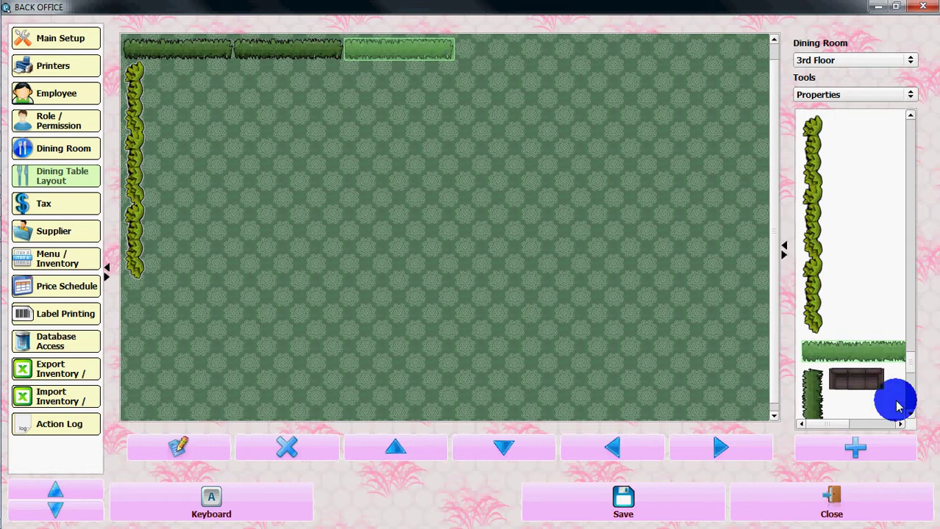
left_click(805, 400)
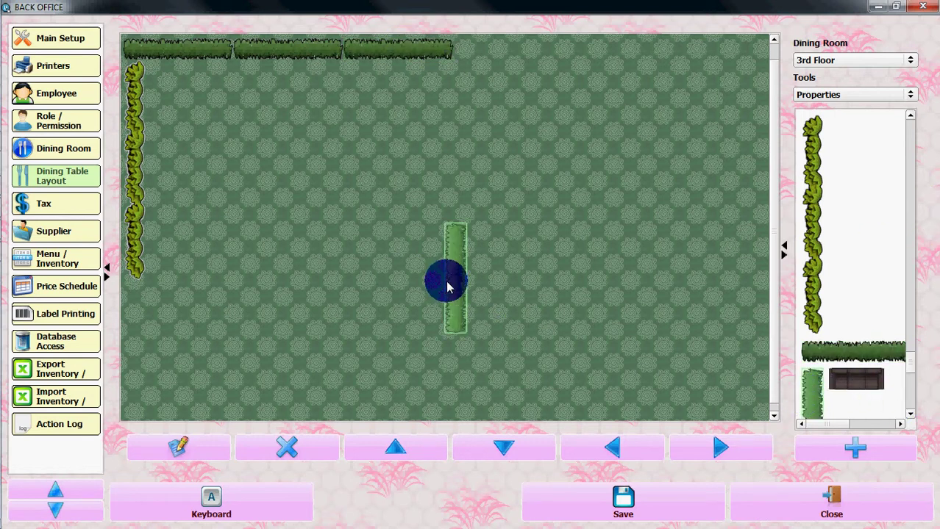
mouse_move(445, 279)
left_mouse_down()
mouse_move(168, 277)
mouse_move(124, 346)
left_mouse_up()
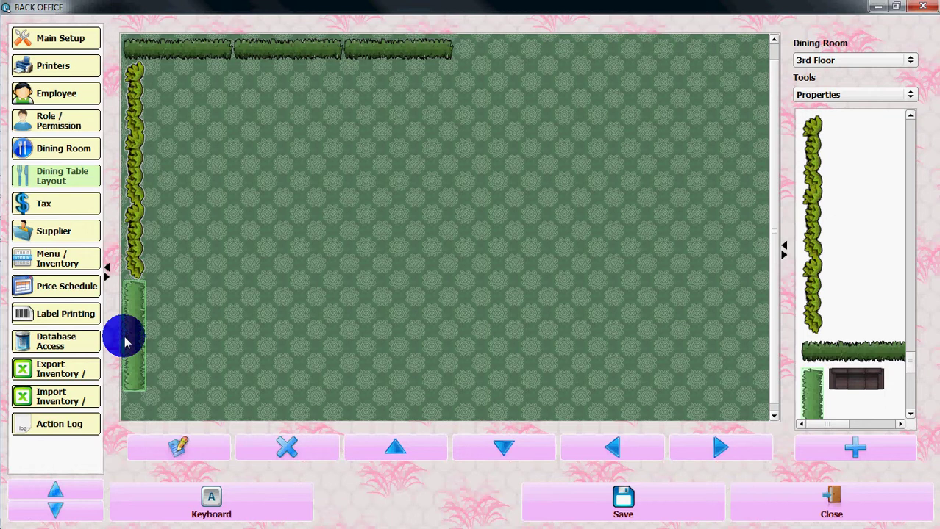
Place four six-chair dining tables in a row along the bottom of the room
left_click(910, 94)
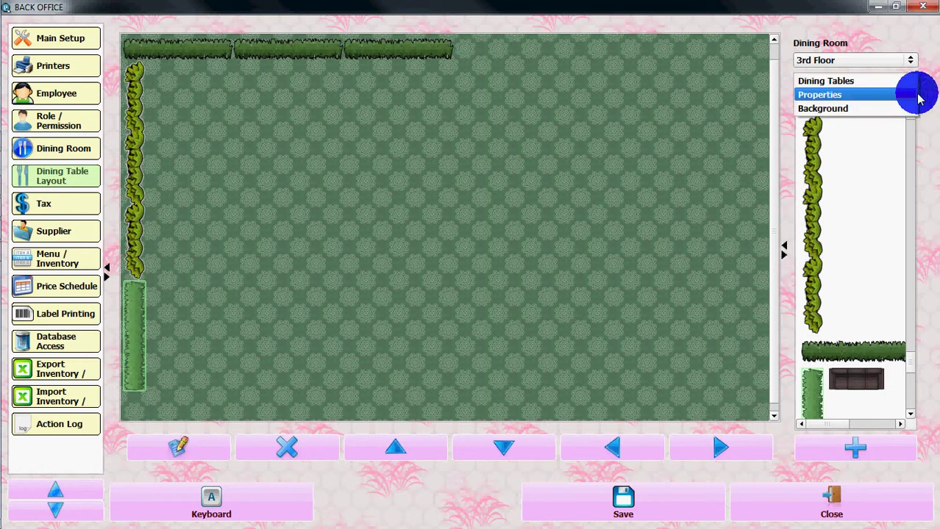
left_click(828, 80)
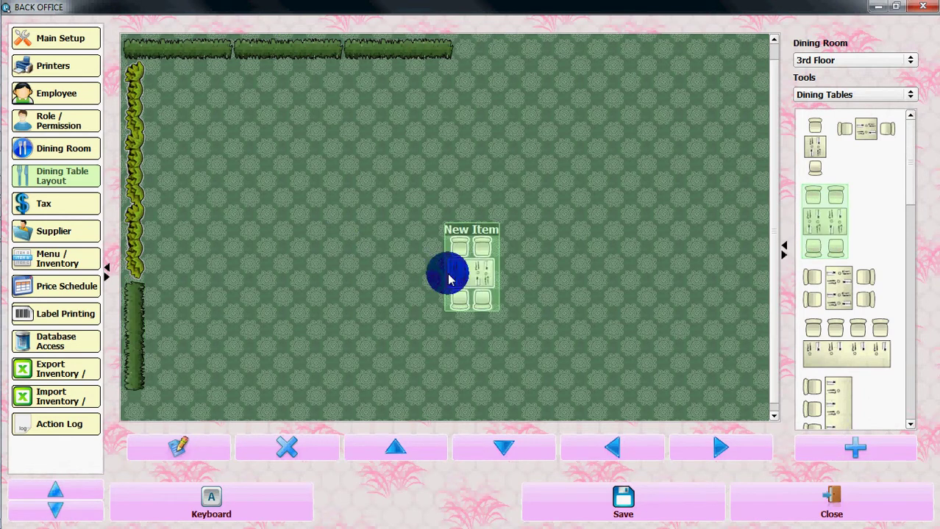
mouse_move(825, 234)
left_mouse_down()
mouse_move(266, 379)
mouse_move(230, 378)
left_mouse_up()
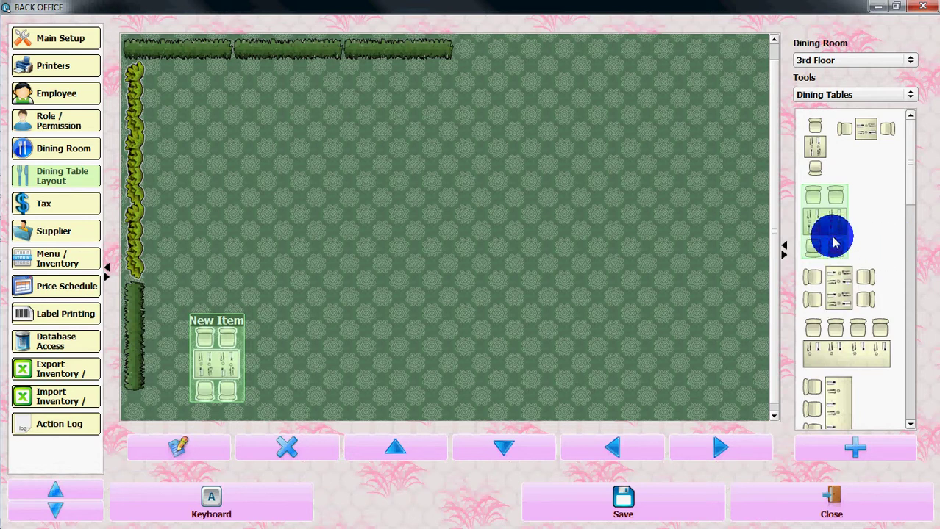
left_click_drag(829, 236, 792, 239)
left_click_drag(470, 272, 303, 366)
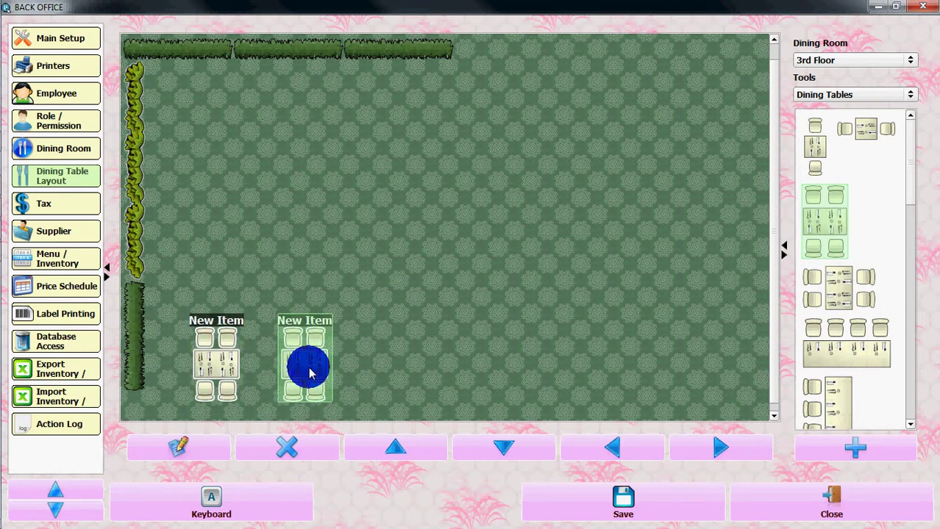
left_click(846, 223)
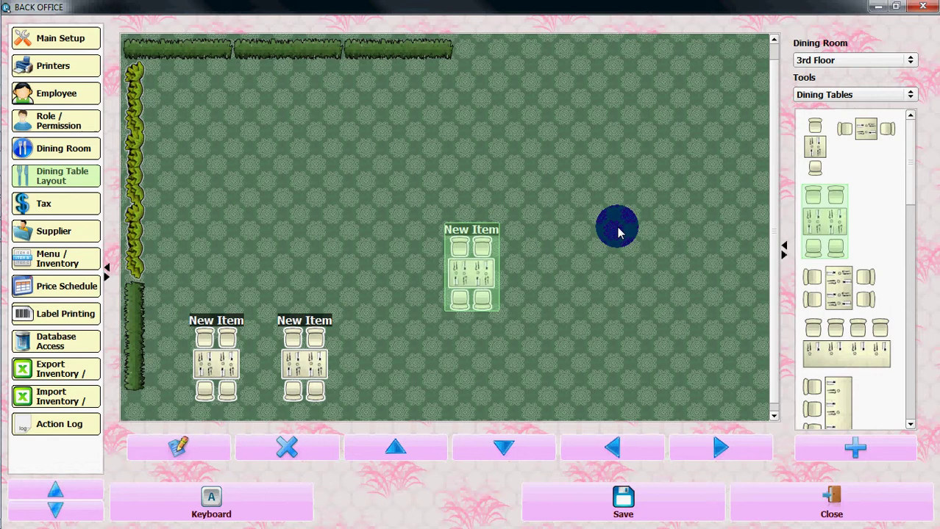
left_click_drag(470, 250, 380, 354)
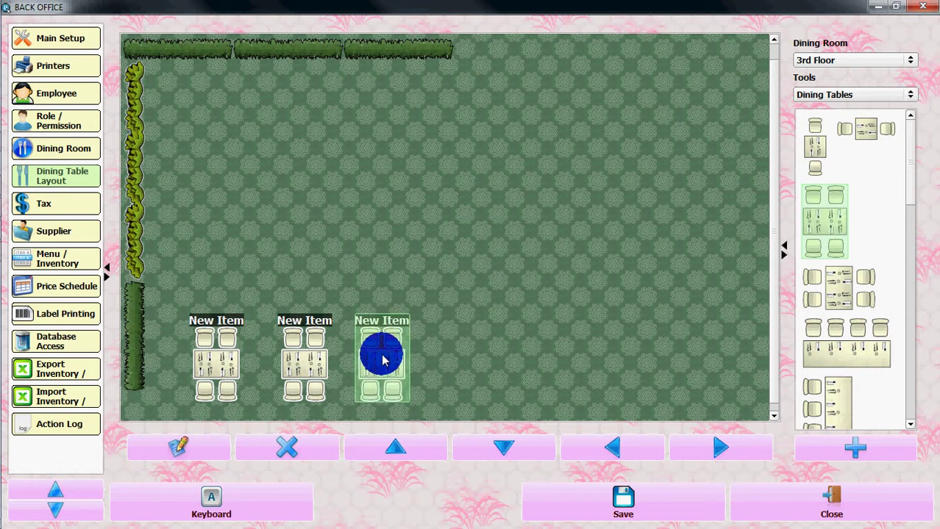
left_click(825, 213)
left_click_drag(477, 264, 473, 358)
Add a four-chair table at top left and a long row-style table beside it
left_click(837, 133)
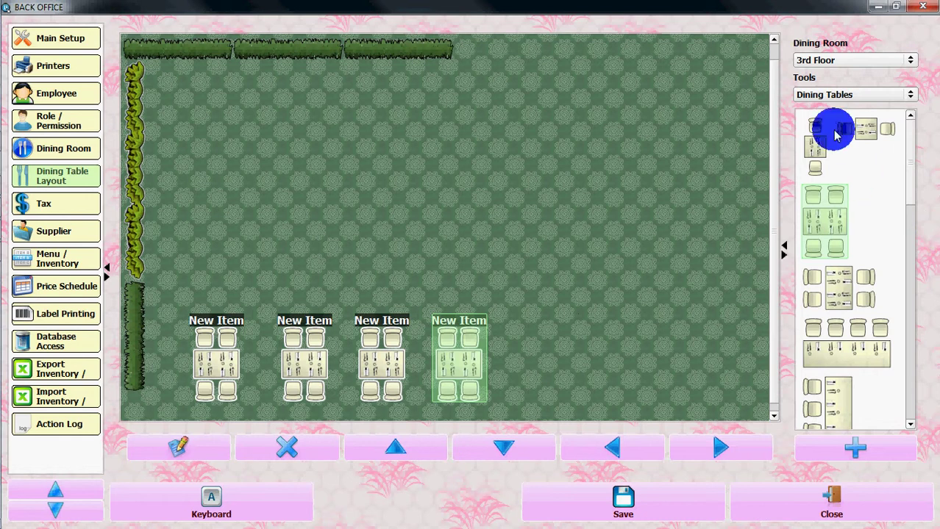
left_click(839, 290)
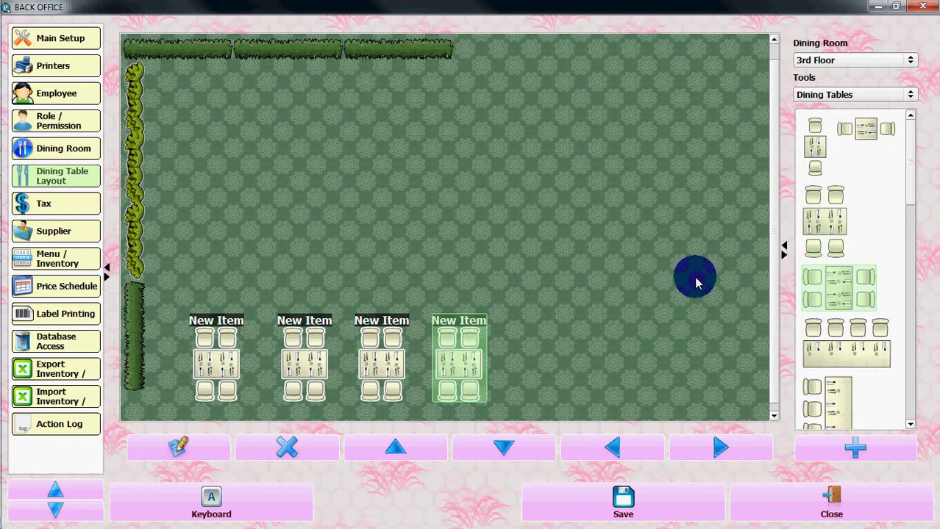
left_click(839, 288)
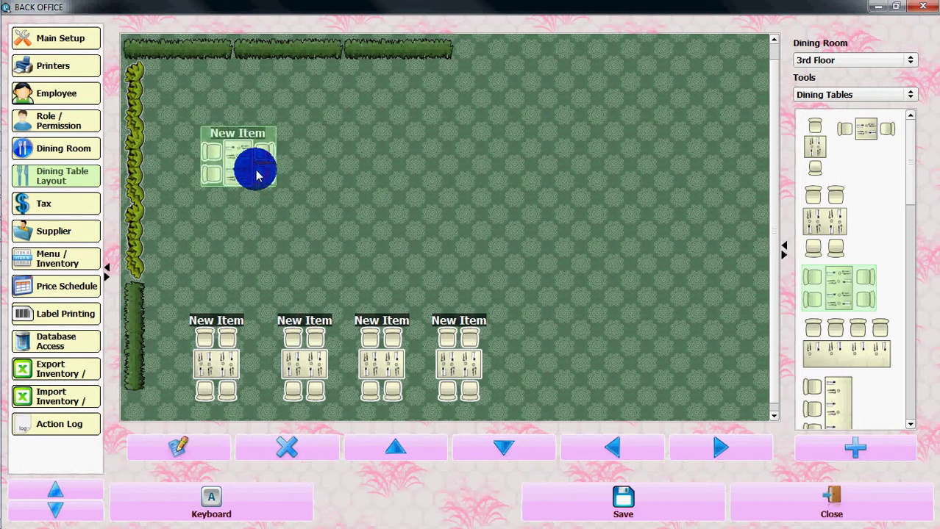
left_click_drag(491, 261, 236, 123)
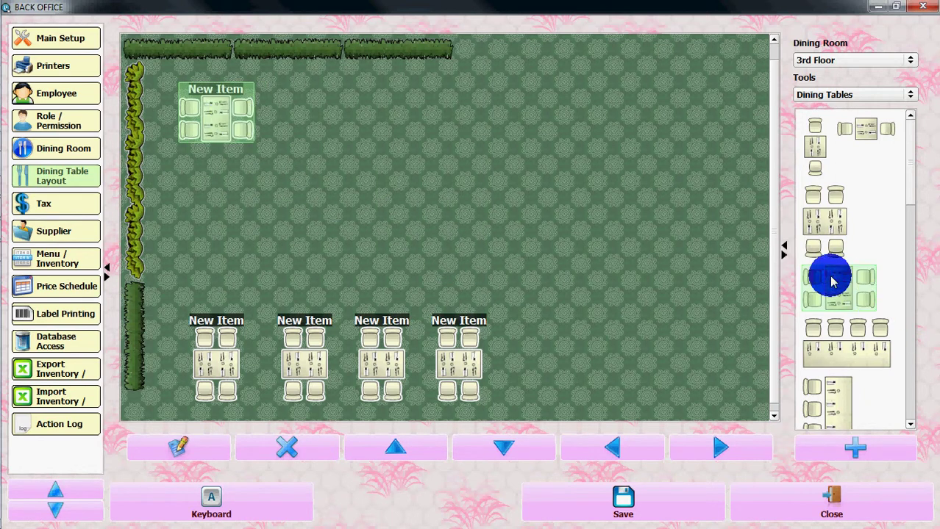
left_click(847, 370)
mouse_move(473, 272)
left_mouse_down()
mouse_move(328, 235)
mouse_move(343, 180)
mouse_move(317, 236)
mouse_move(612, 357)
mouse_move(606, 341)
mouse_move(553, 342)
mouse_move(667, 164)
mouse_move(683, 114)
mouse_move(310, 218)
mouse_move(310, 235)
mouse_move(328, 126)
left_mouse_up()
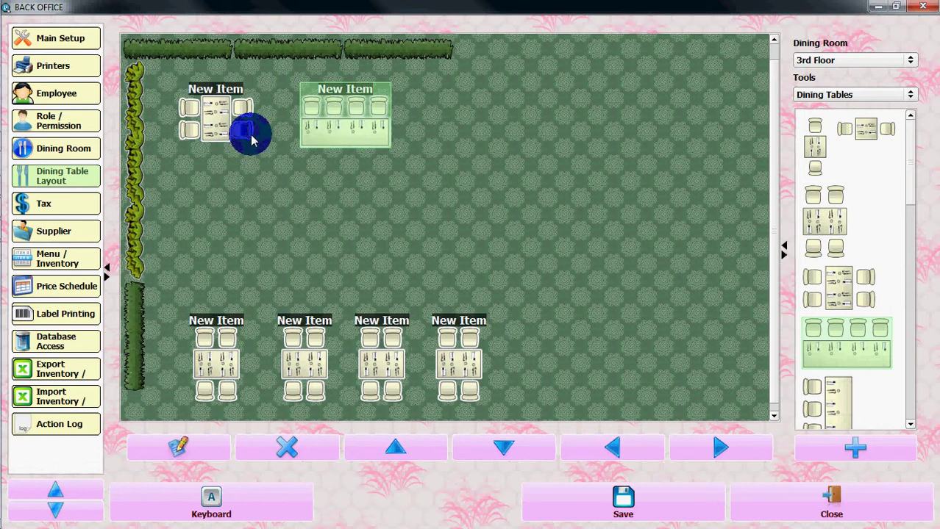
Name the top-left table 'Table 1' and the long top table 'Table 2'
double_click(219, 92)
left_click(356, 168)
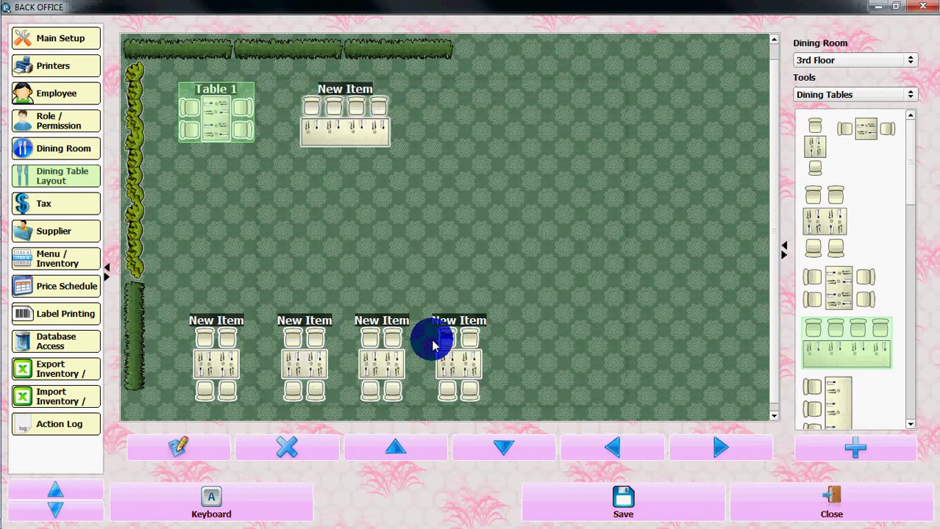
left_click(352, 110)
double_click(354, 111)
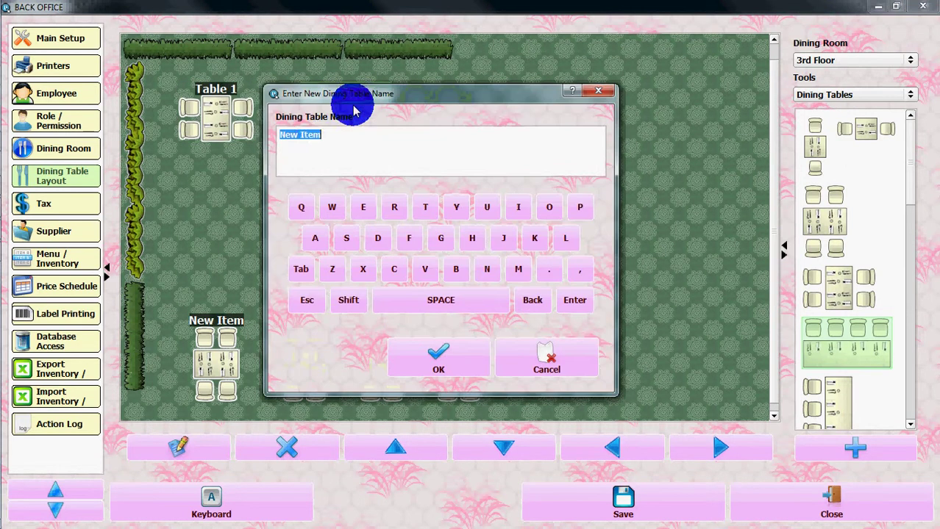
type("T")
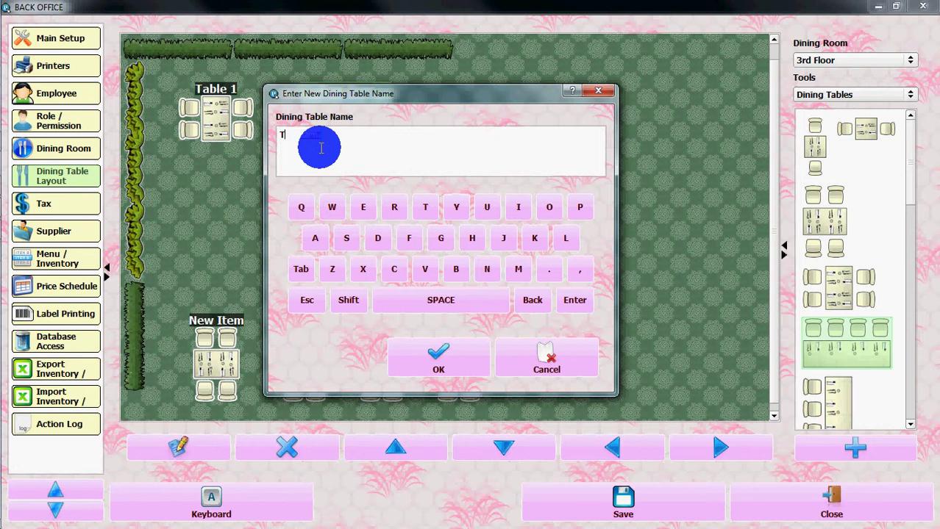
type("able 2")
left_click(458, 359)
Name the bottom-left table 'Table 3'
left_click_drag(232, 371, 222, 367)
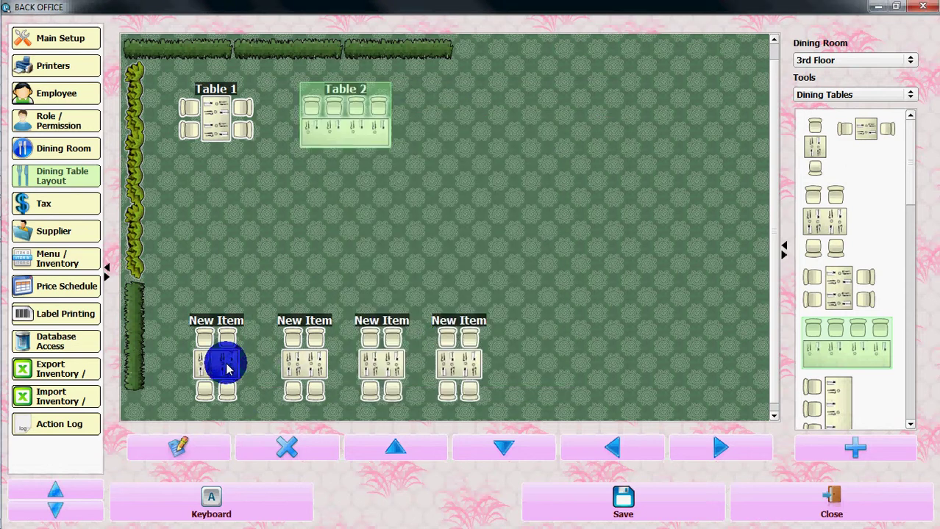
double_click(222, 368)
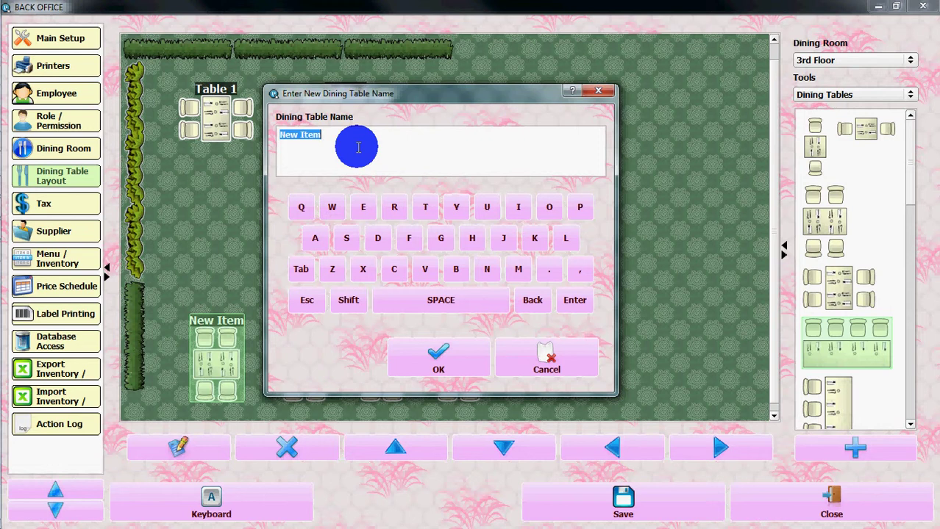
type("Tab")
type("le ")
type("3")
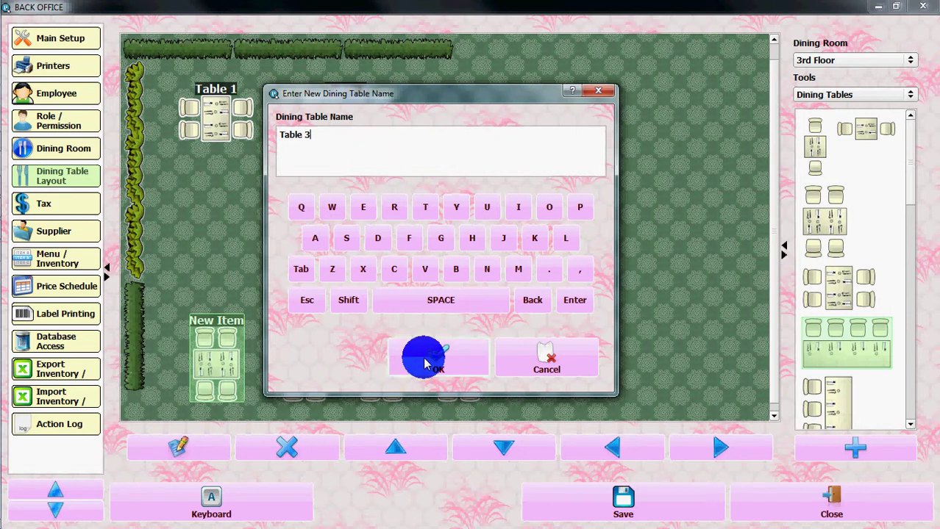
left_click(427, 361)
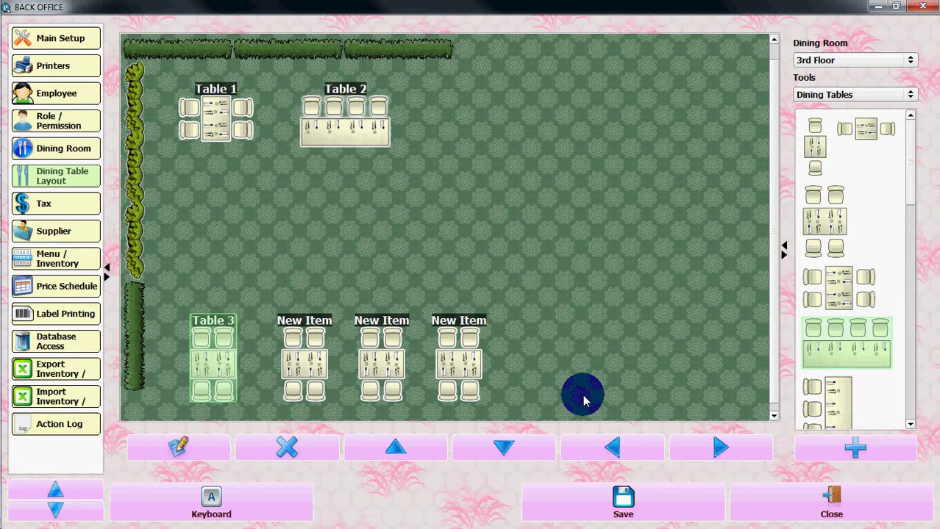
Save the 3rd Floor layout, close Back Office and log out
left_click(596, 513)
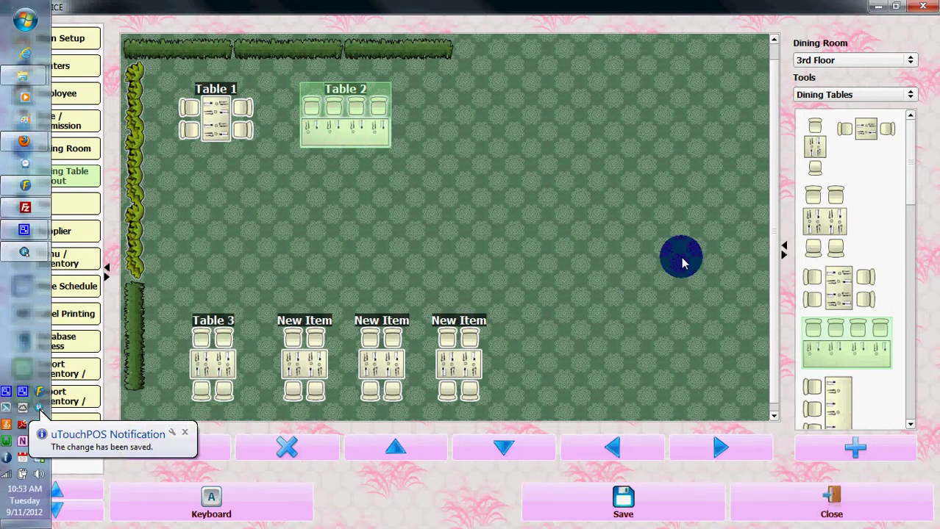
left_click(185, 433)
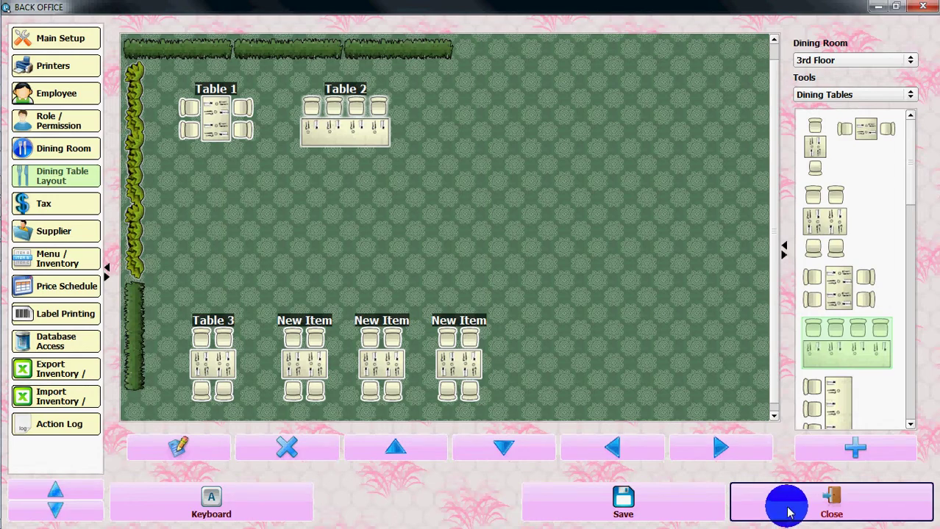
left_click(787, 512)
left_click(74, 507)
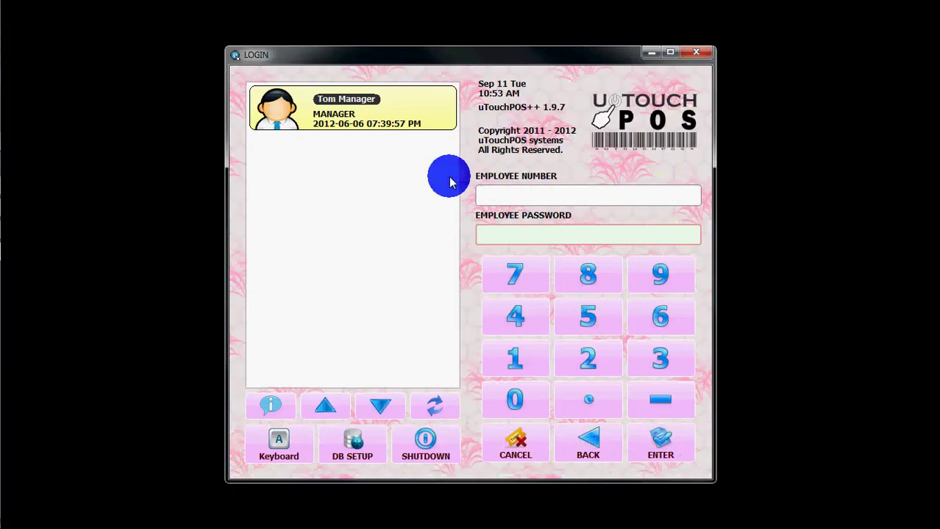
left_click(530, 197)
type("1")
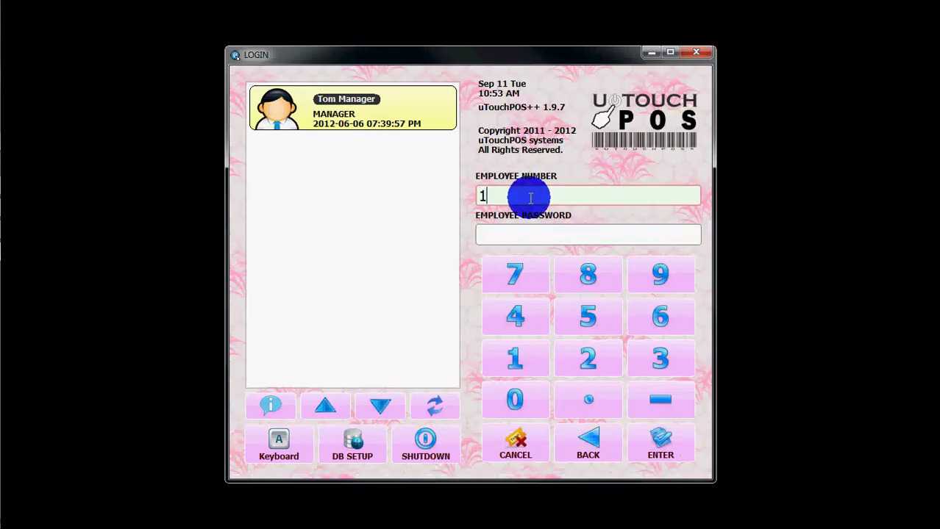
key("Tab")
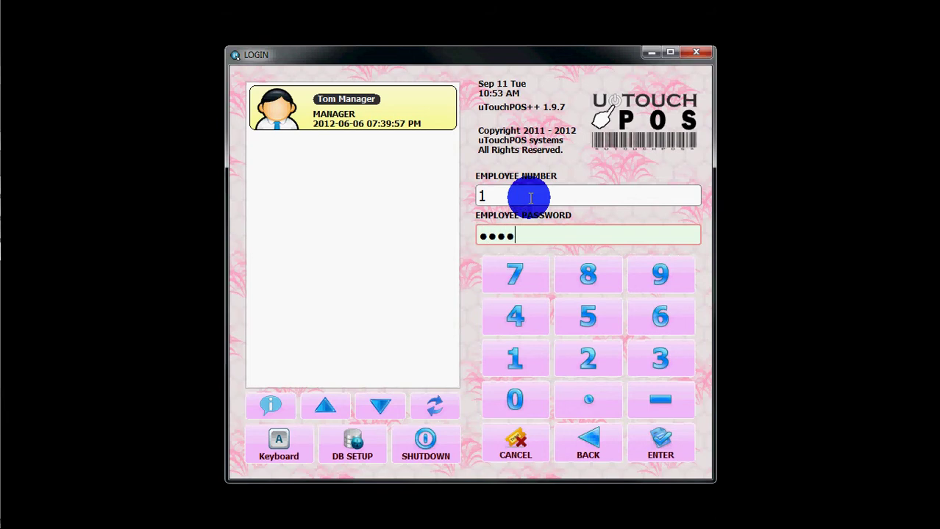
key("Return")
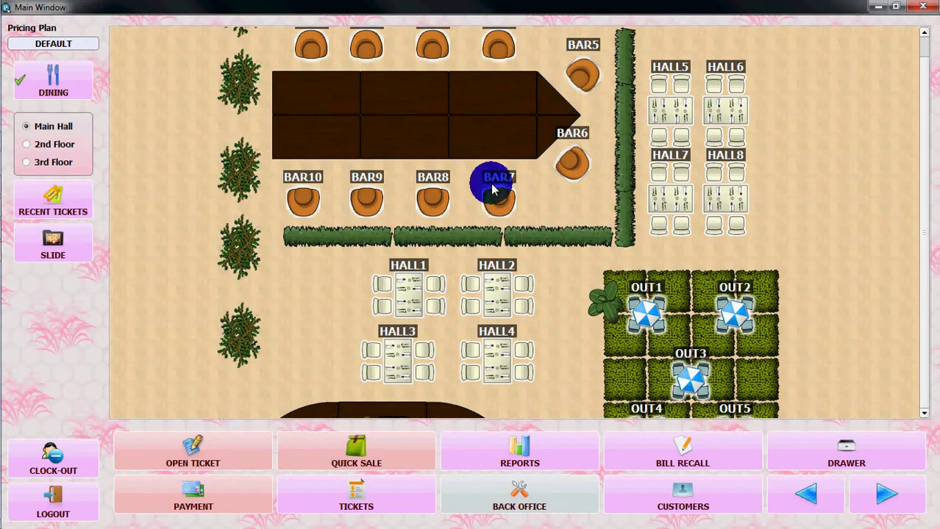
Switch the floor plan to 3rd Floor to view its green background, hedges and Tables 1–3
left_click(46, 168)
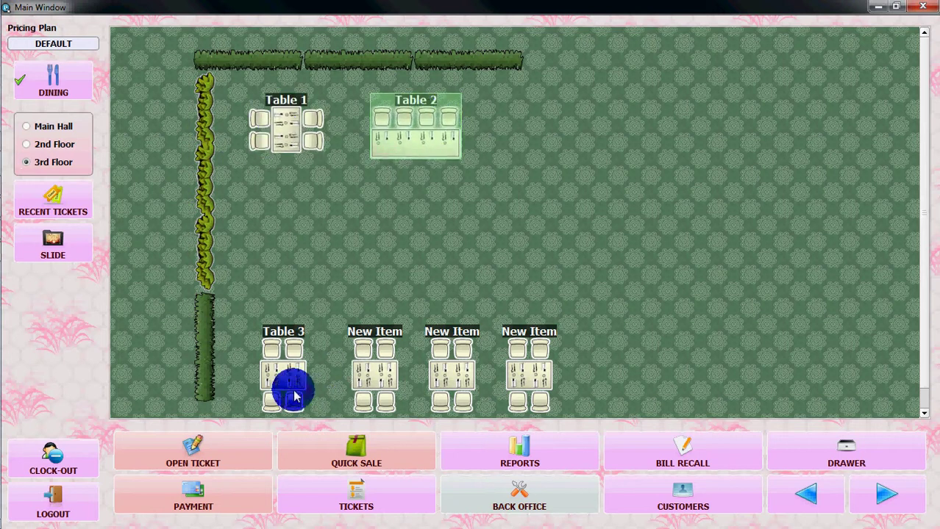
scroll(294, 382, "down", 1)
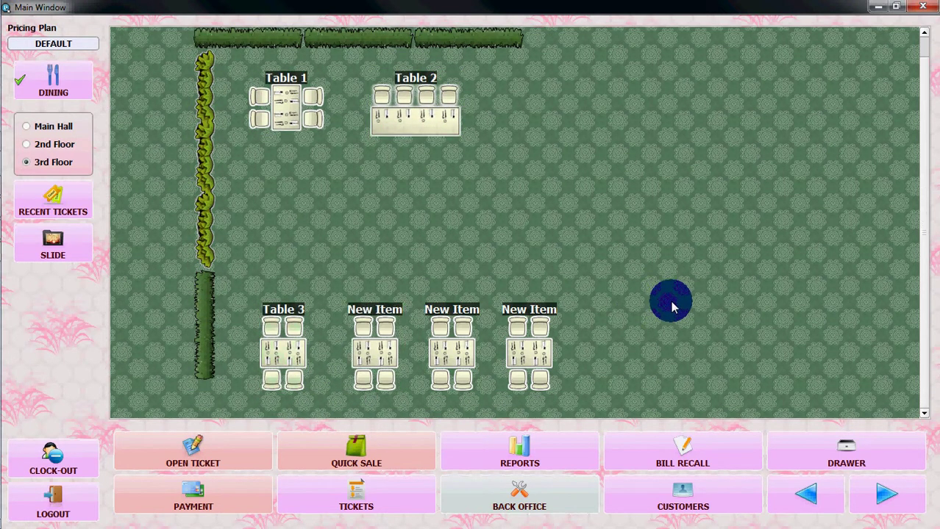